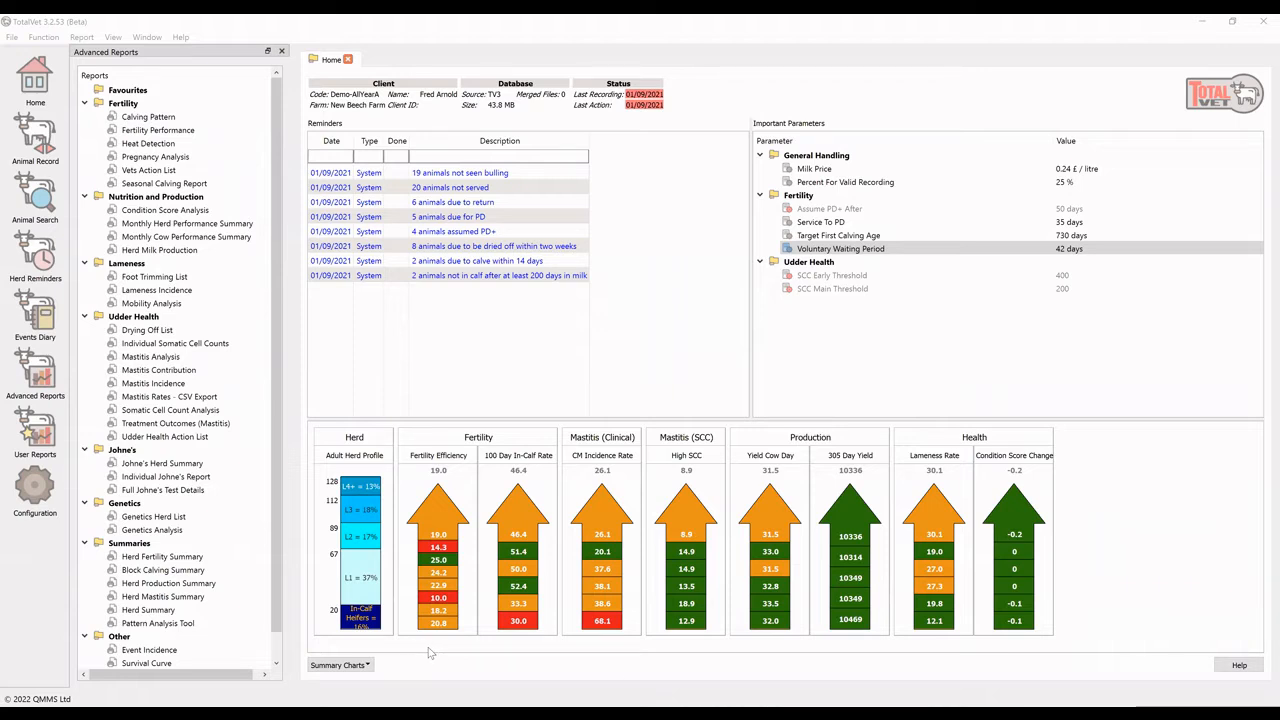
Check which summary charts are enabled and move the Fertility chart group to the end, after Health
click(368, 666)
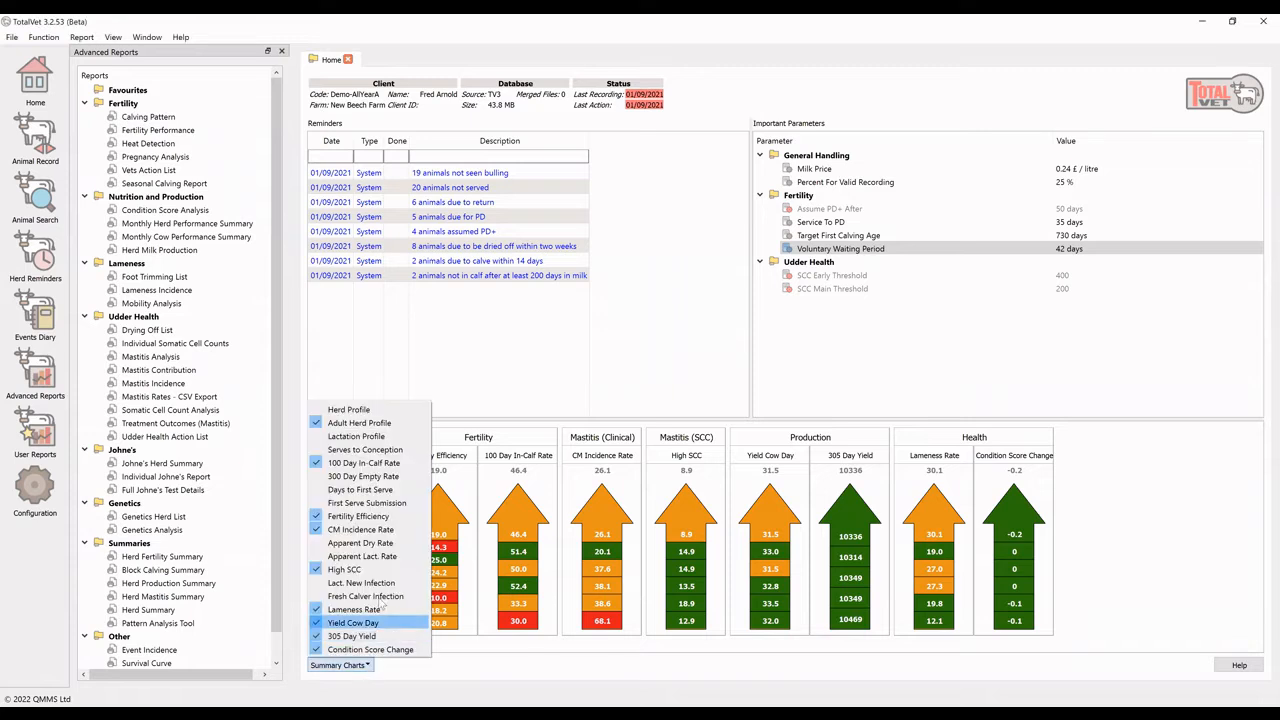
click(542, 674)
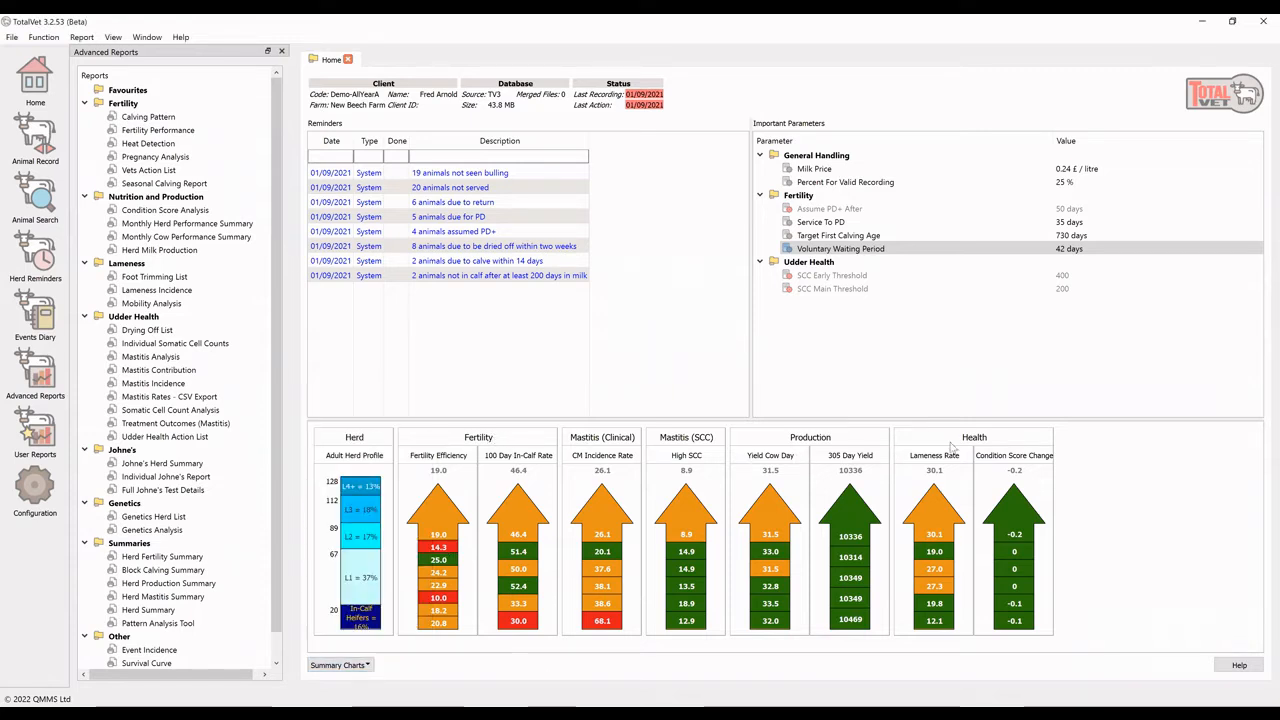
drag(951, 443, 1007, 431)
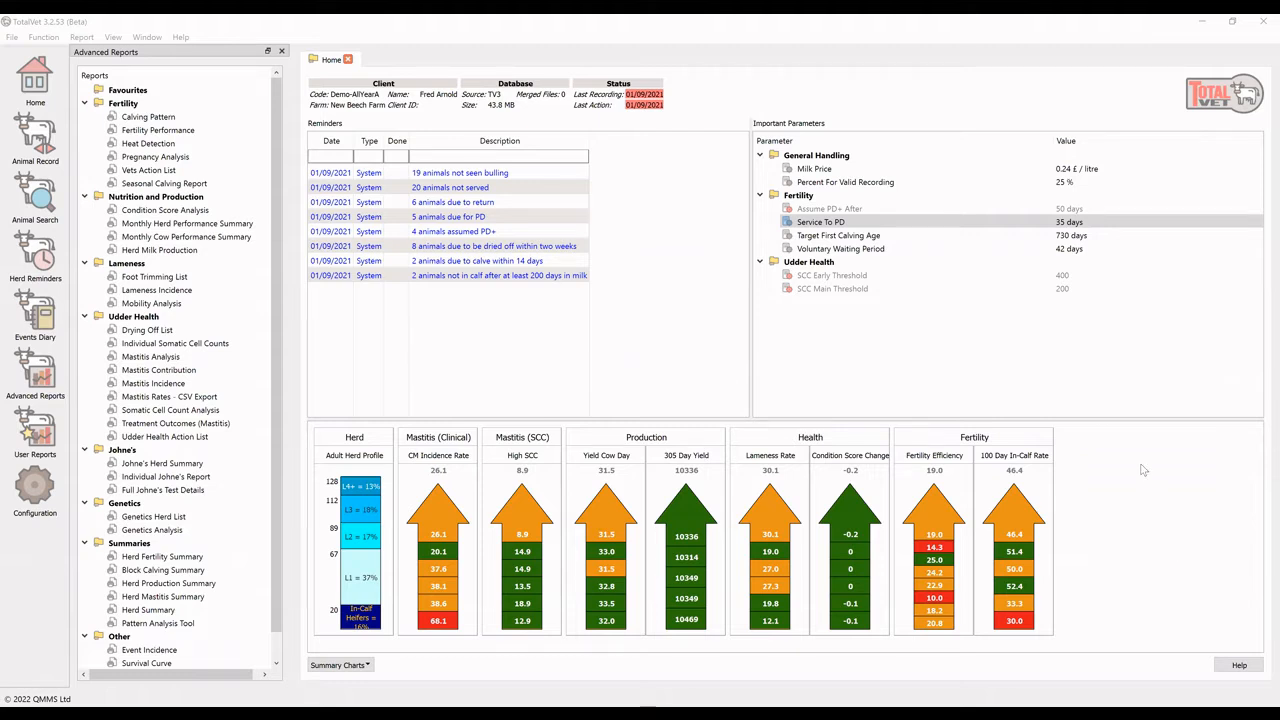
Set the Service To PD parameter to 30 days and the Voluntary Waiting Period to 60 days
double_click(864, 224)
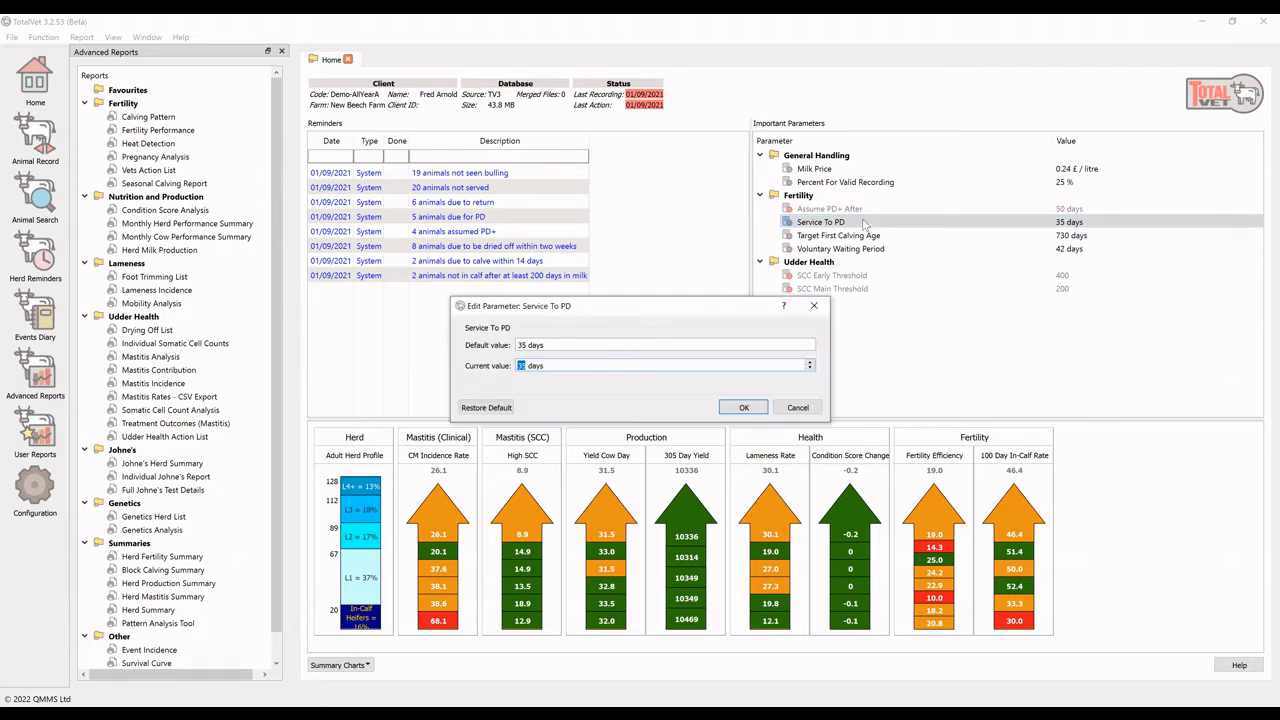
text(30)
click(745, 408)
click(907, 250)
double_click(907, 250)
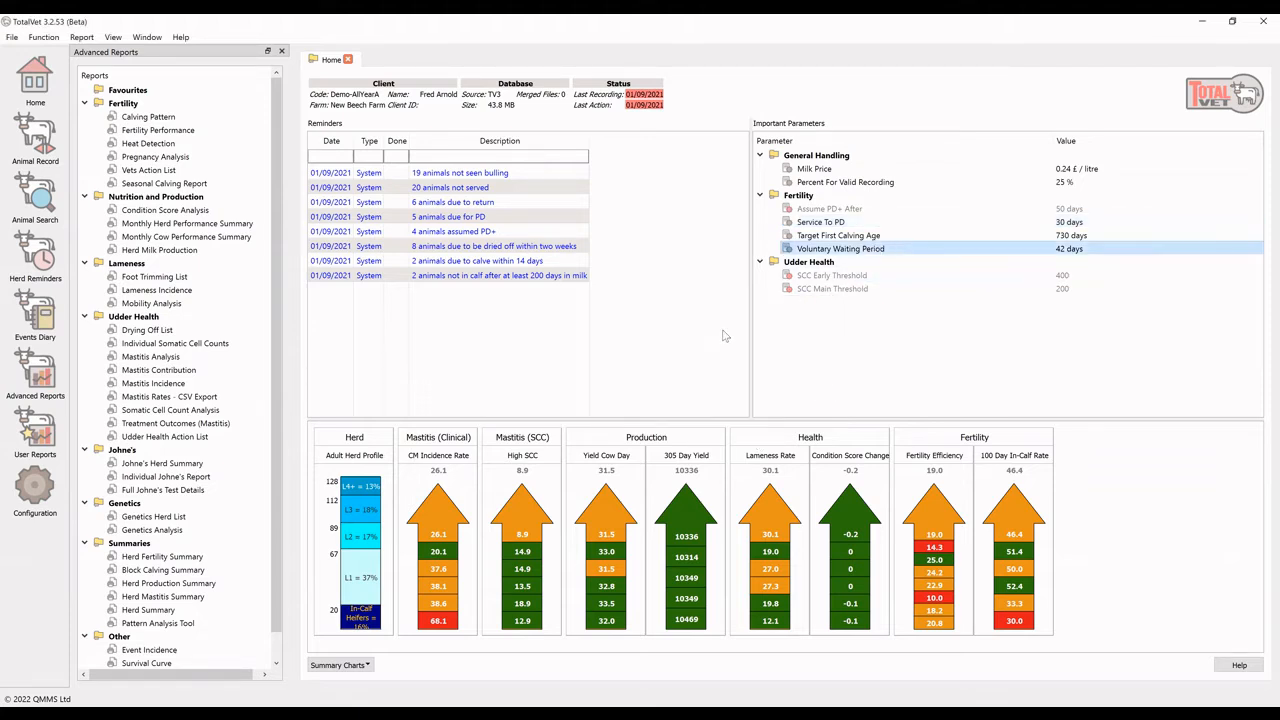
text(60 days)
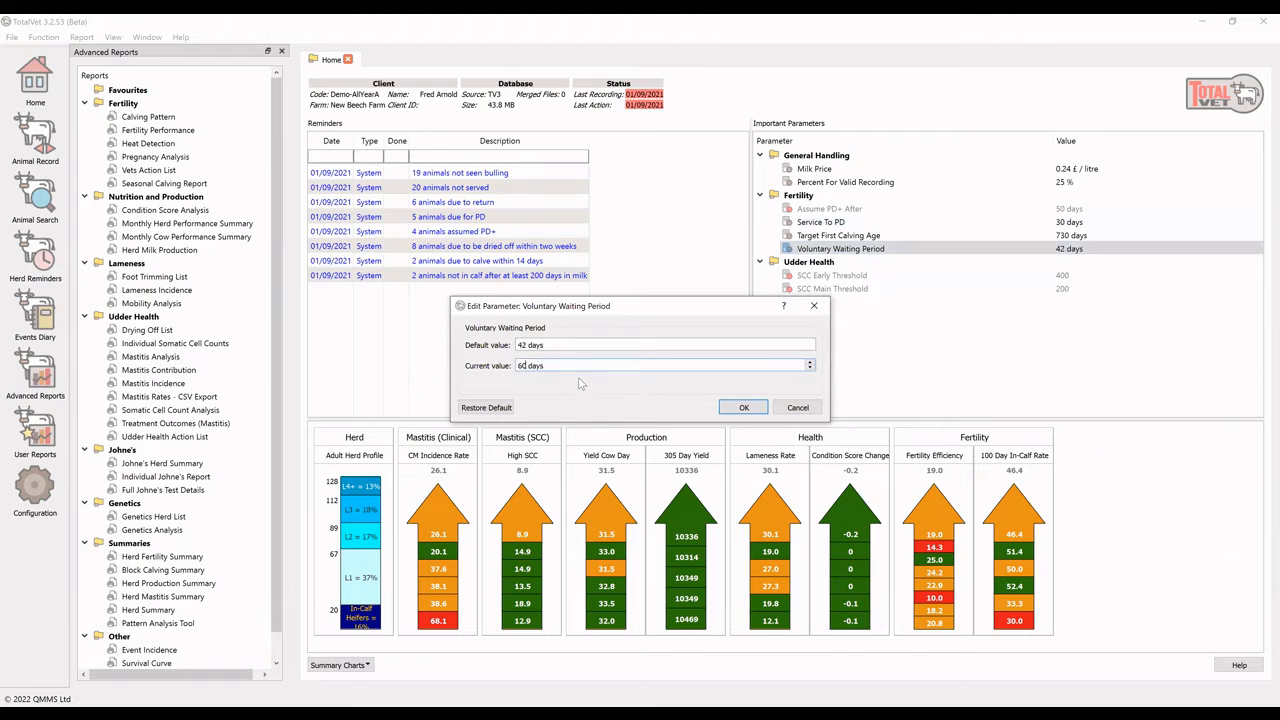
click(743, 409)
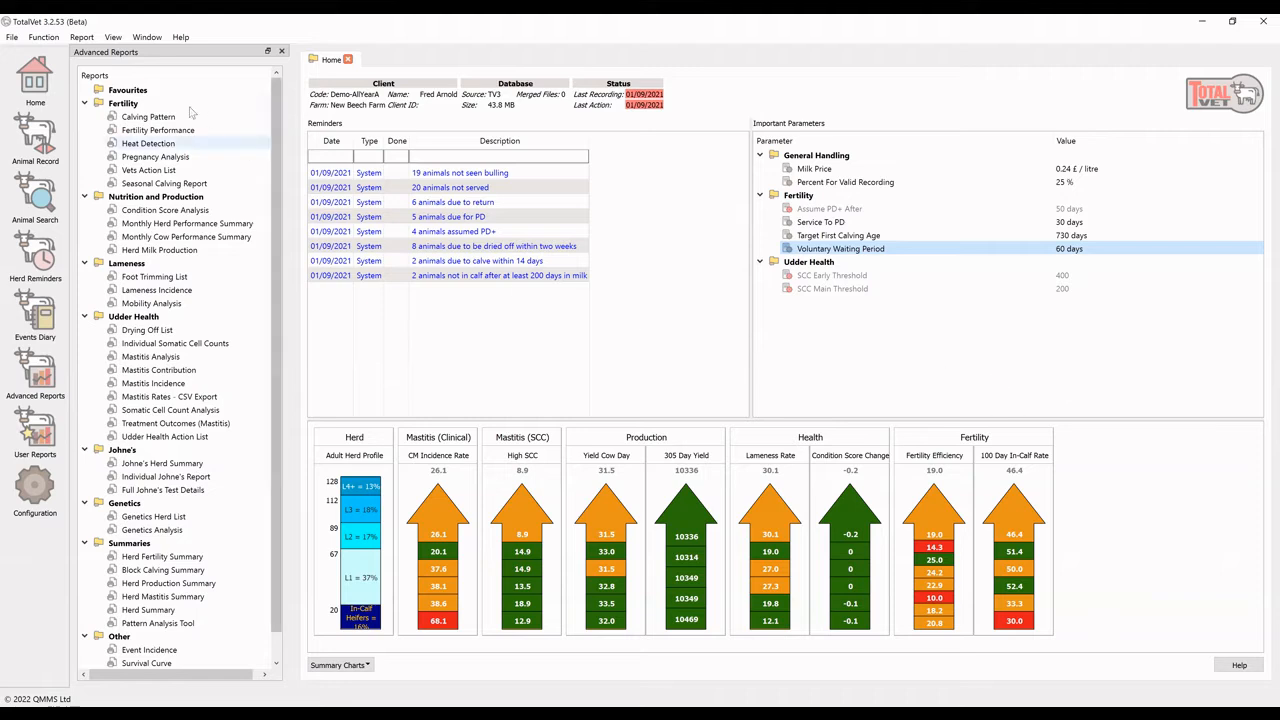
Collapse the Fertility, Nutrition and Production, and Lameness folders in the advanced reports tree
click(45, 38)
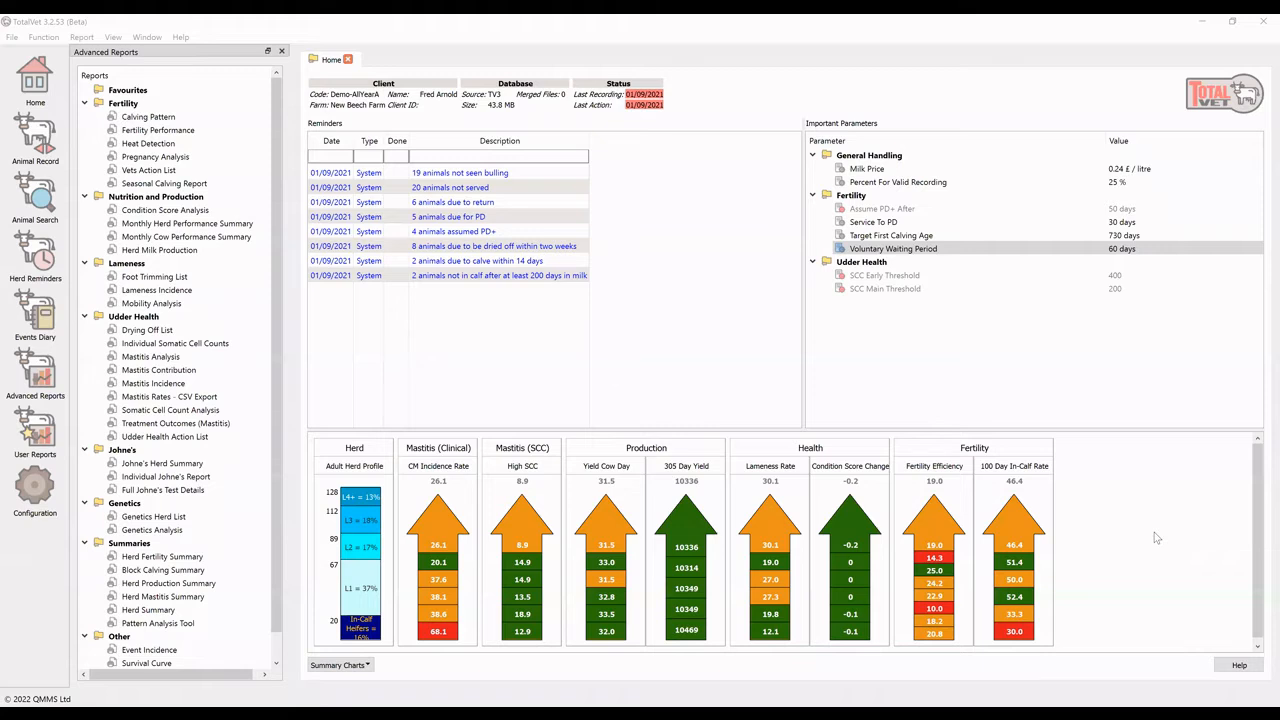
click(84, 103)
click(84, 116)
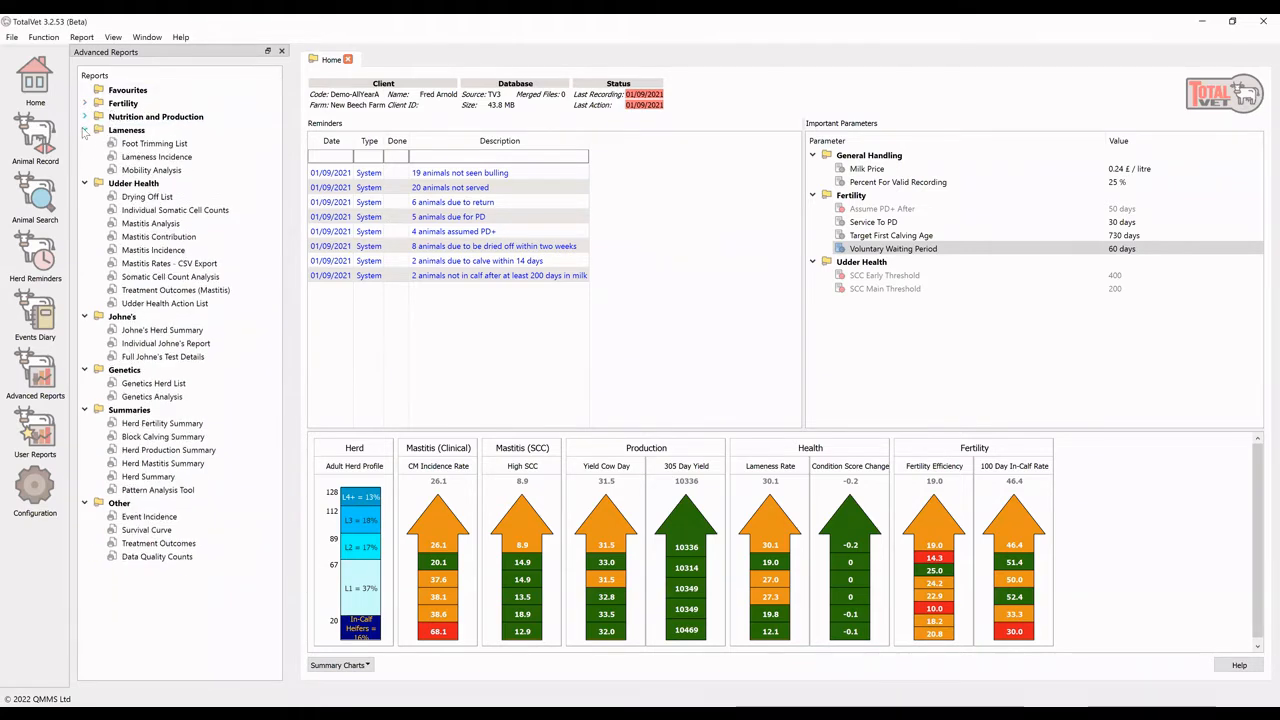
click(84, 130)
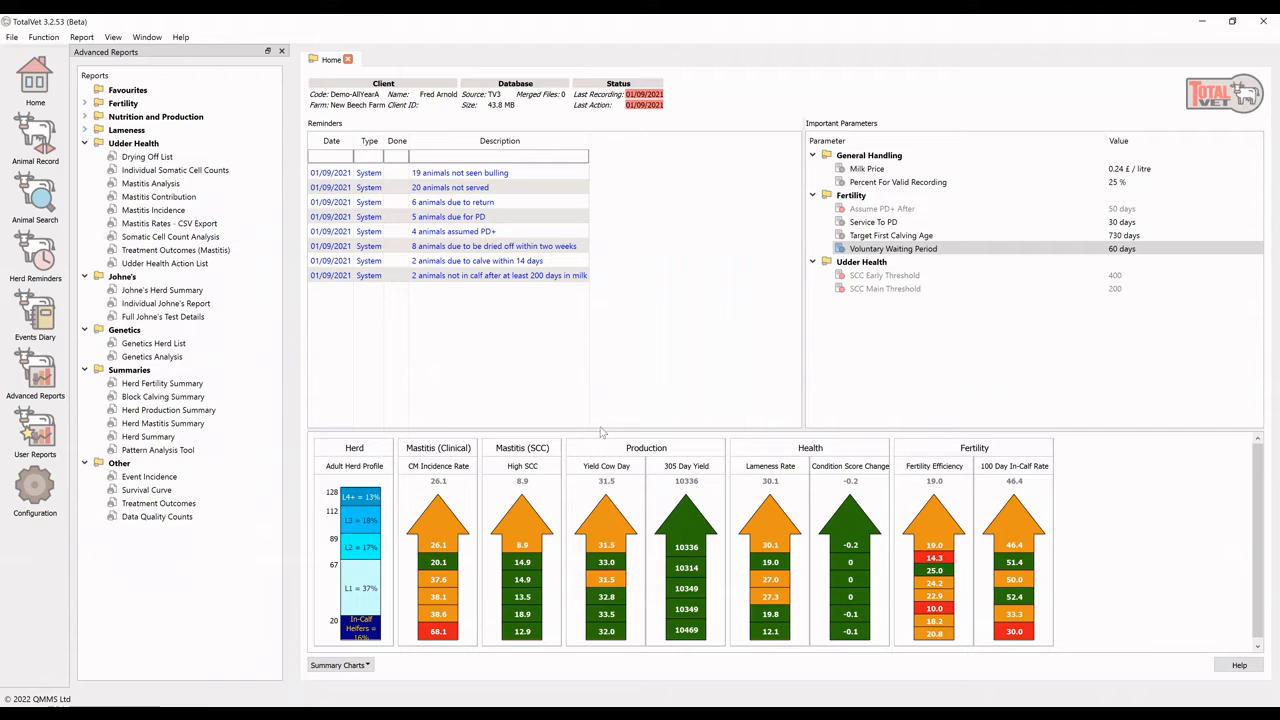
Hide the summary charts, the Important Parameters area and the Advanced Reports pane, leaving only the reminders on the home page
drag(598, 428, 609, 671)
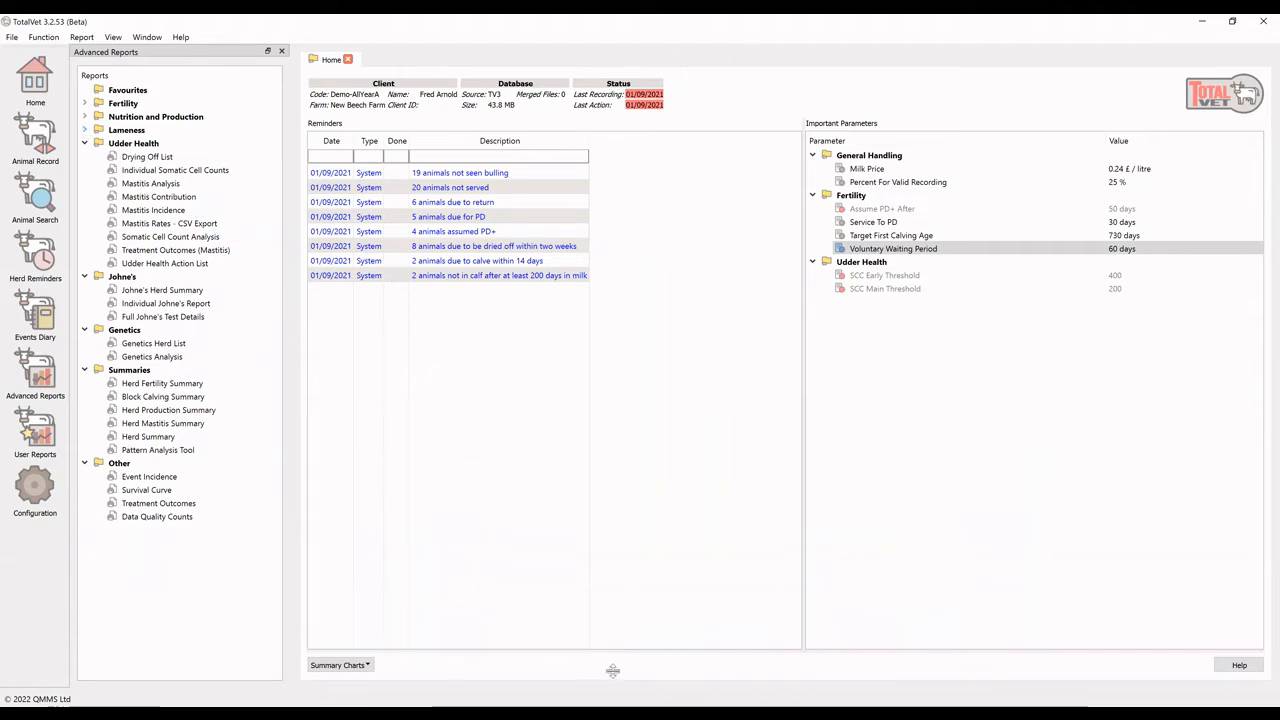
drag(803, 323, 1265, 348)
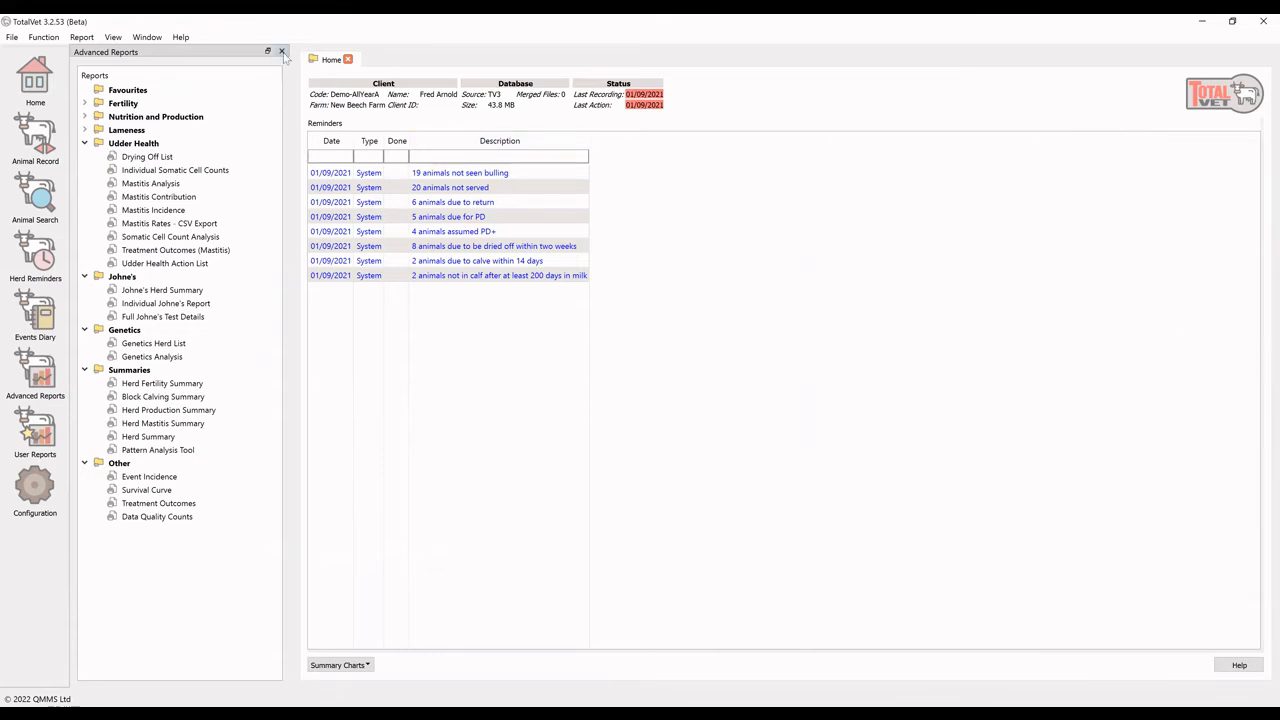
click(281, 51)
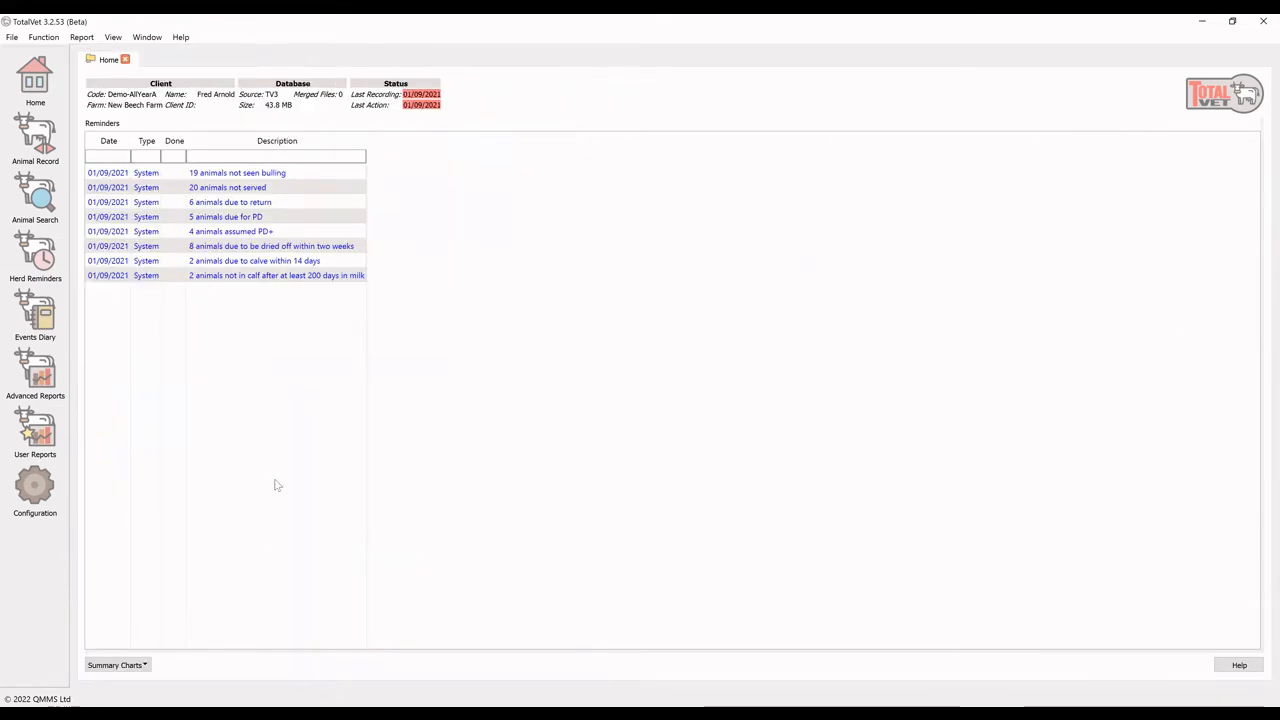
Bring back the Advanced Reports pane, the summary charts and the Important Parameters area on the home page
click(35, 376)
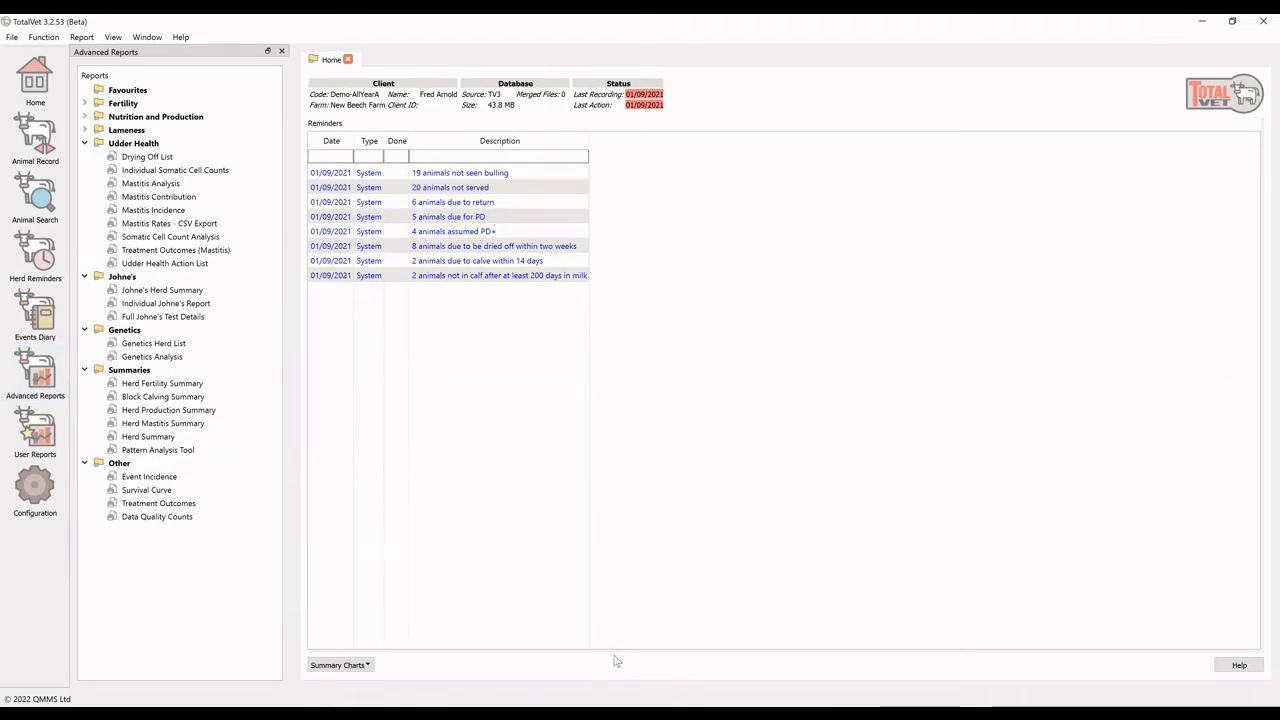
drag(611, 650, 602, 402)
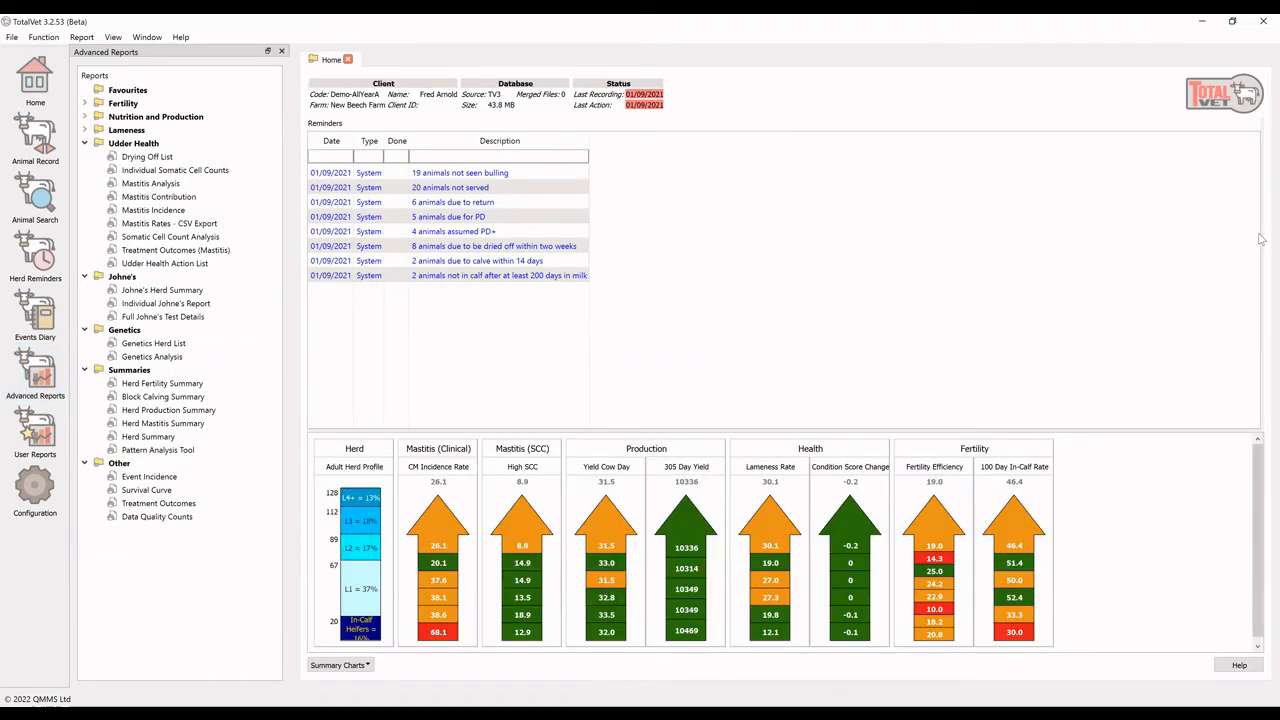
drag(1261, 255, 914, 243)
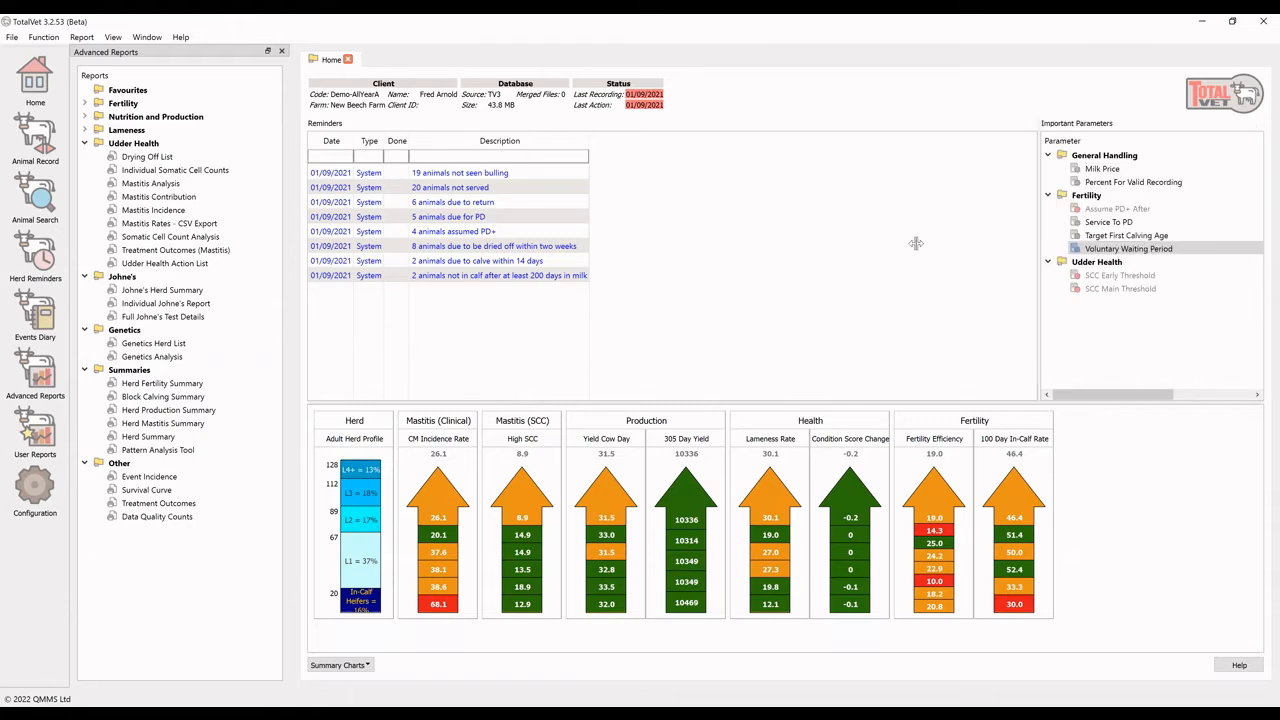
Dock the main icon toolbar horizontally above the workspace
drag(62, 62, 250, 76)
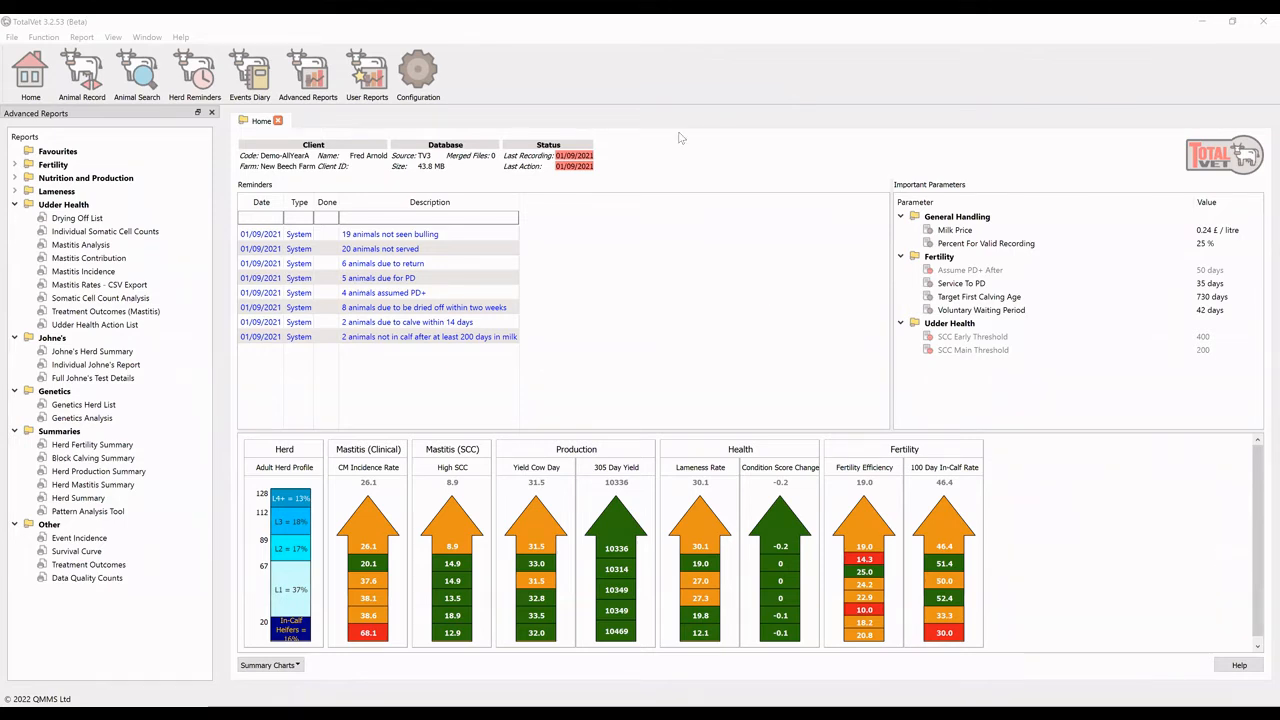
In the data set configuration, set the baseline/target for protein intercept calculation to 3.4 %
click(425, 88)
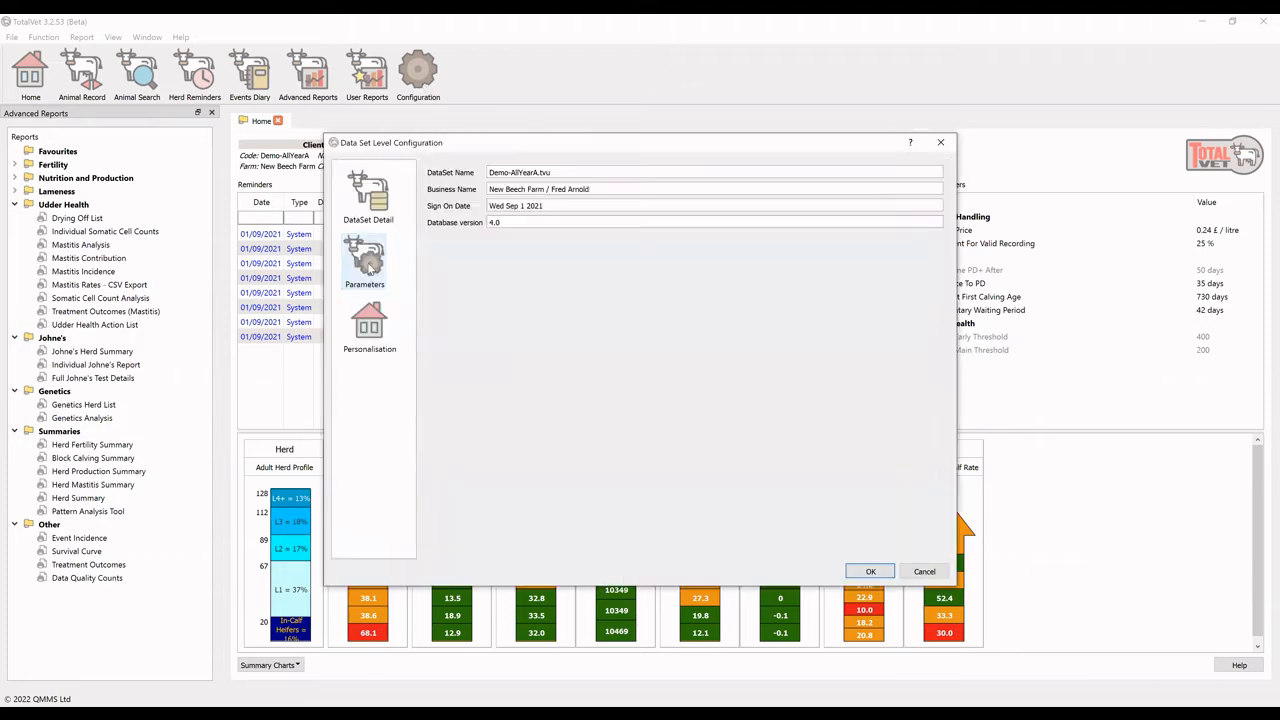
click(368, 262)
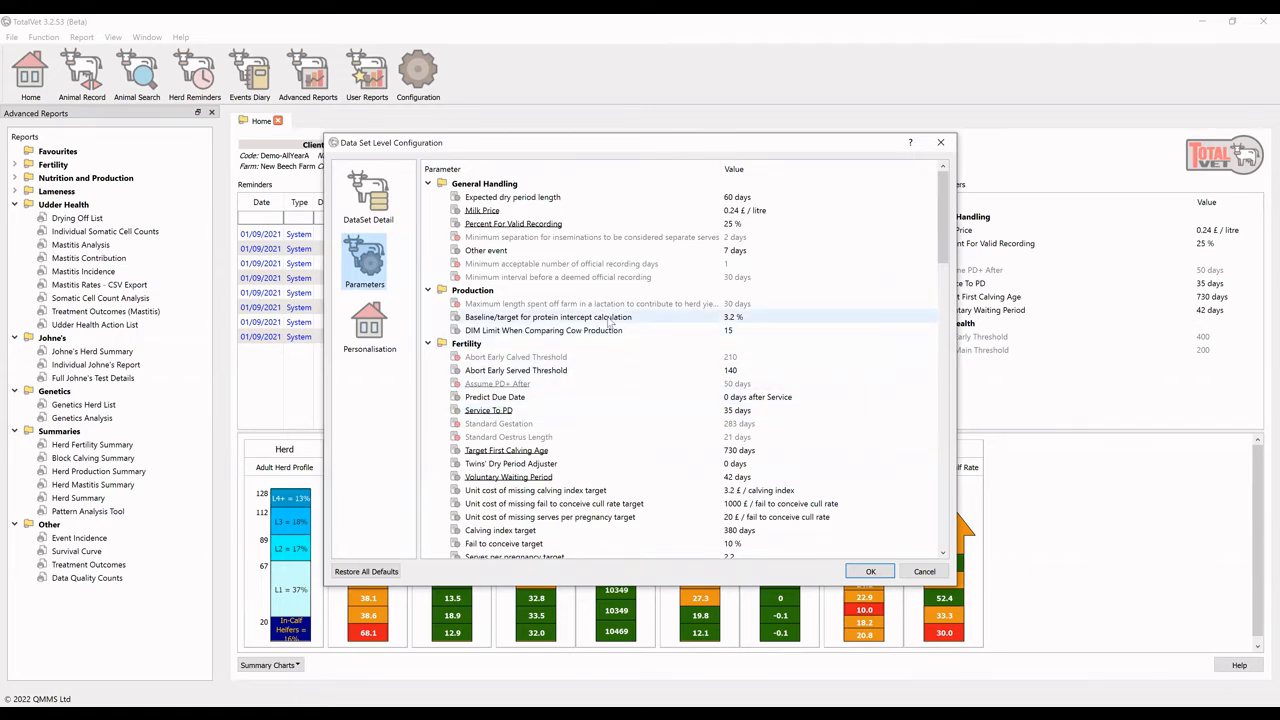
double_click(609, 318)
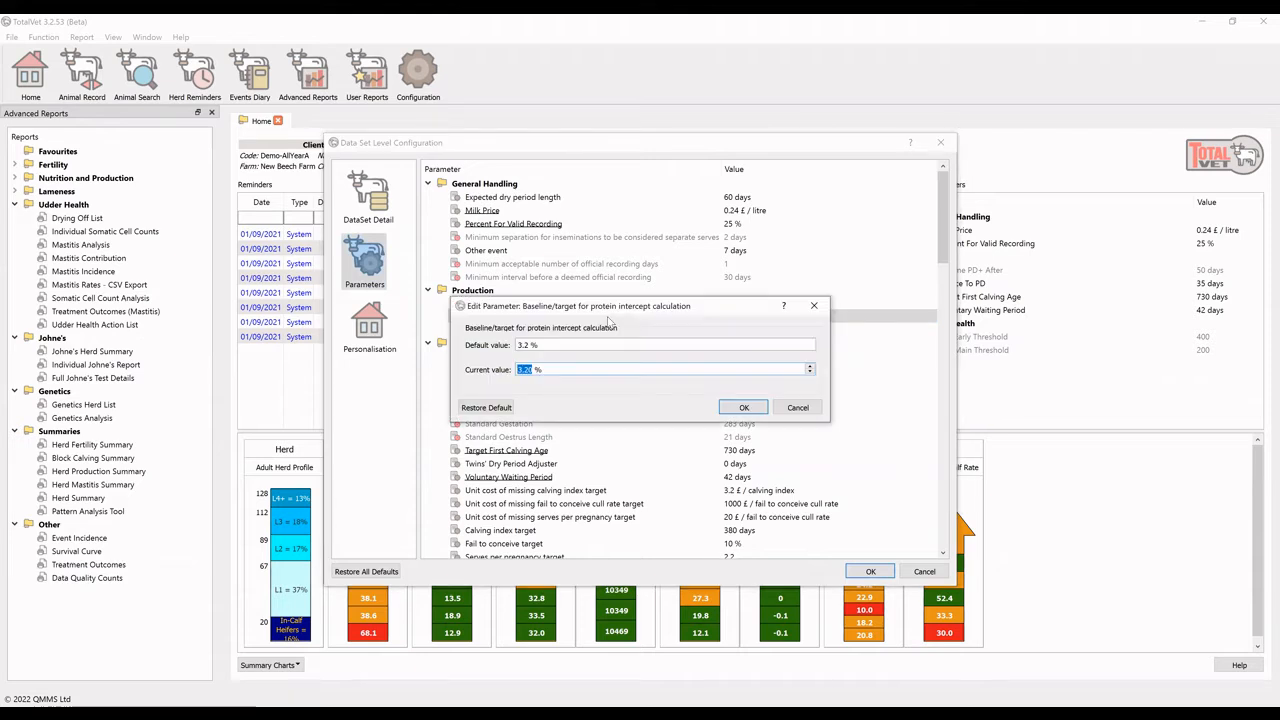
text(3.40)
click(740, 409)
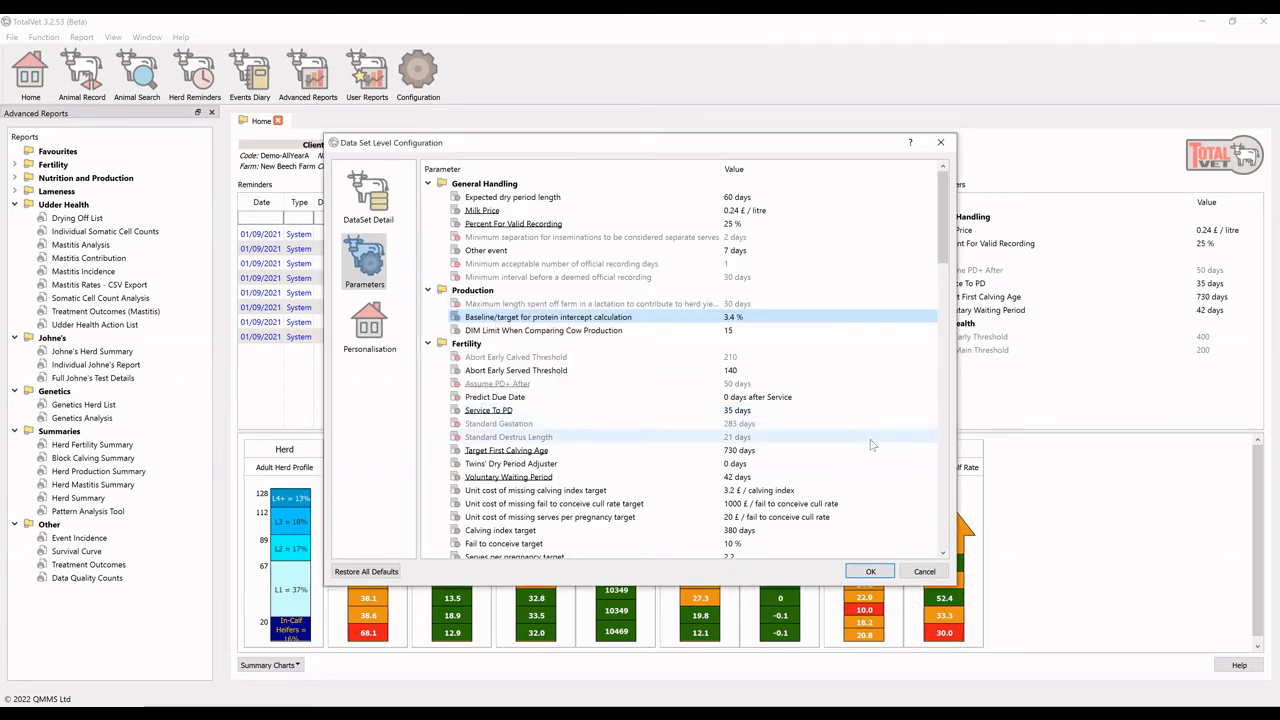
Review the remaining Fertility, Udder Health and Lameness parameters of the data set
scroll(864, 444, down, 3)
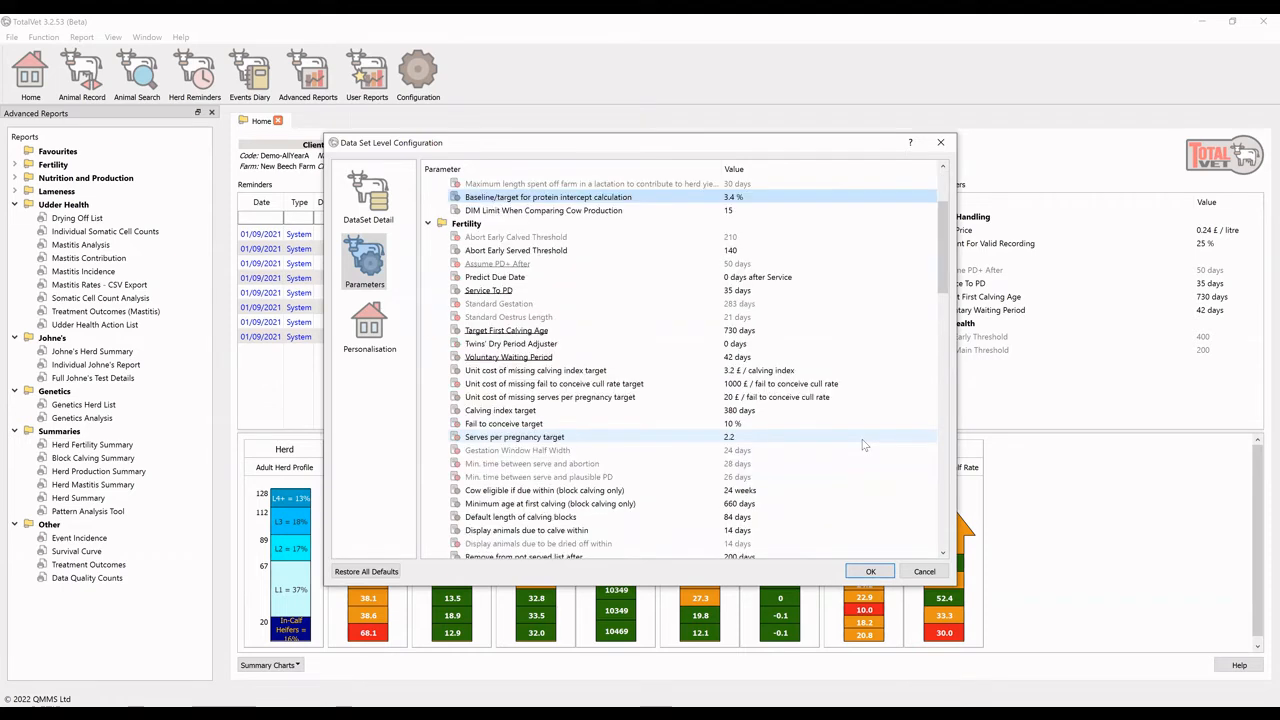
scroll(812, 522, down, 2)
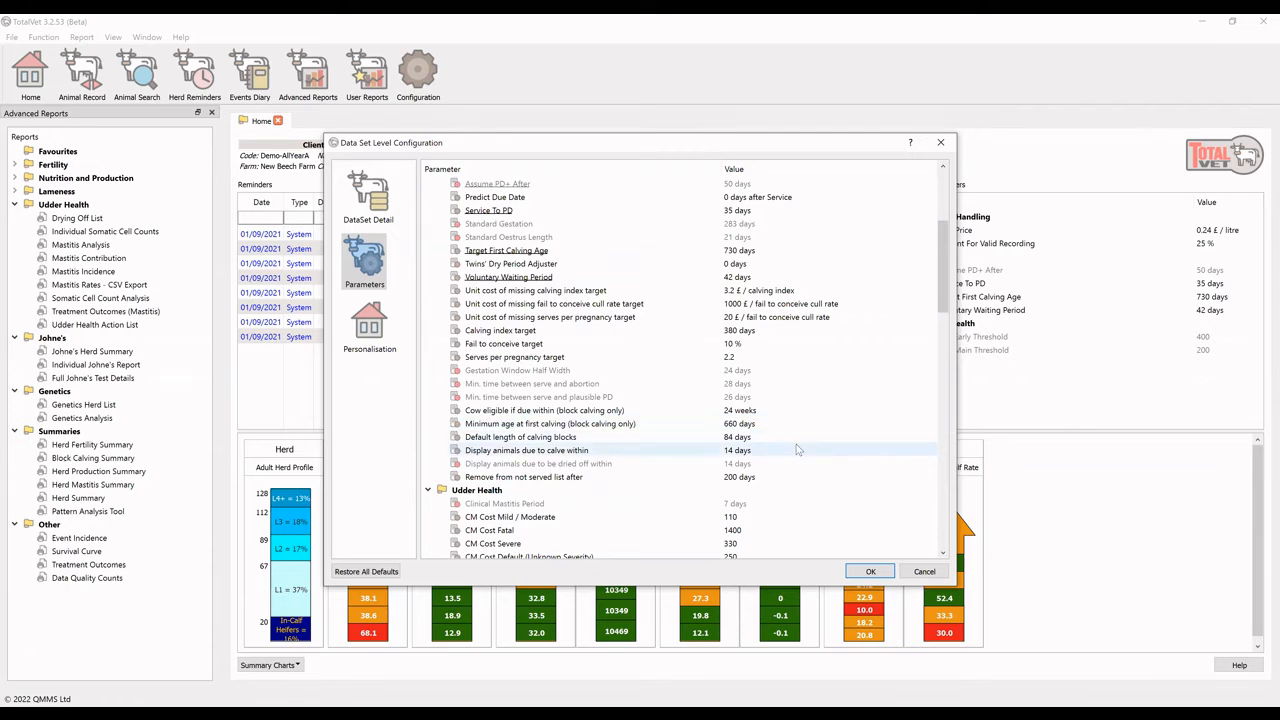
scroll(790, 430, down, 4)
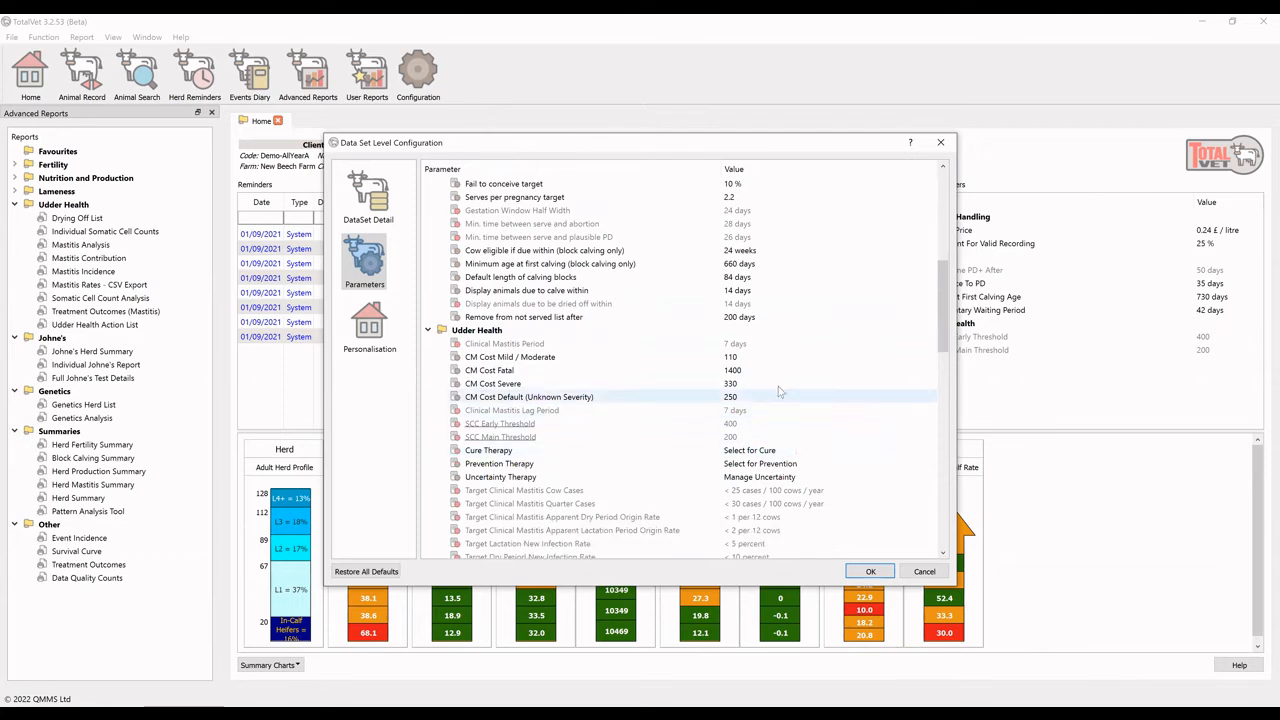
scroll(790, 400, down, 1)
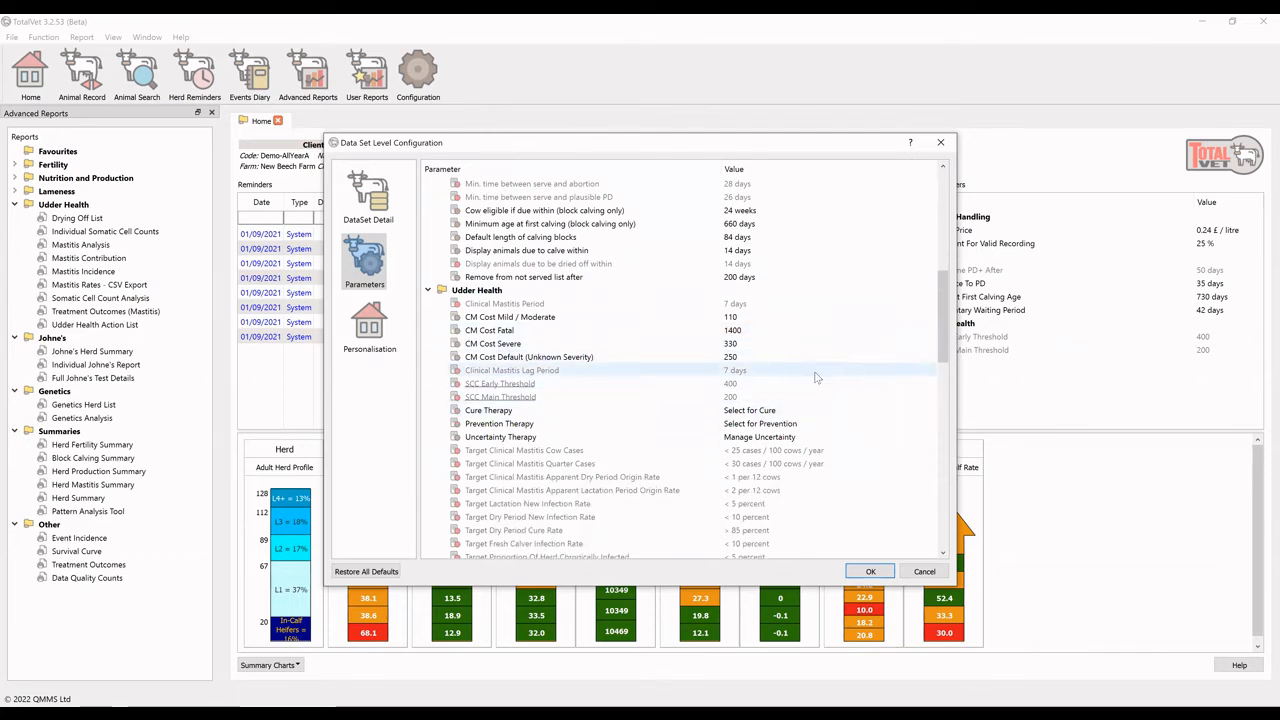
scroll(830, 385, down, 5)
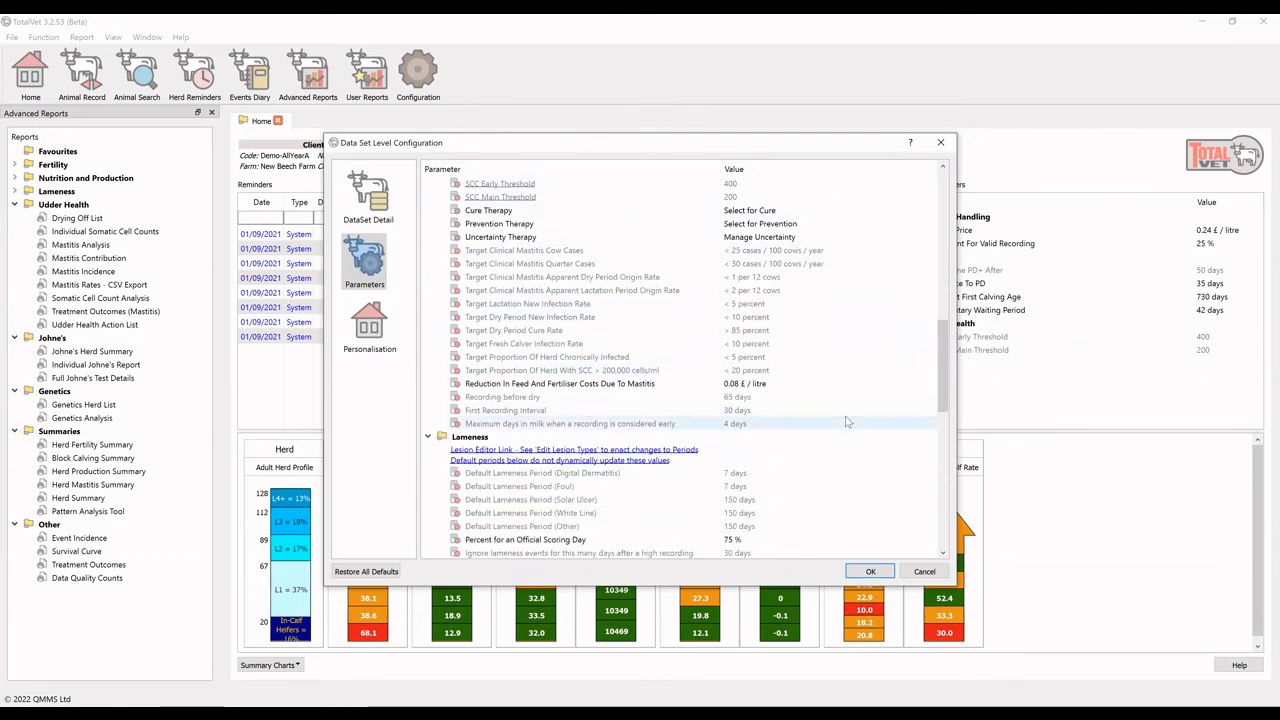
scroll(846, 422, down, 1)
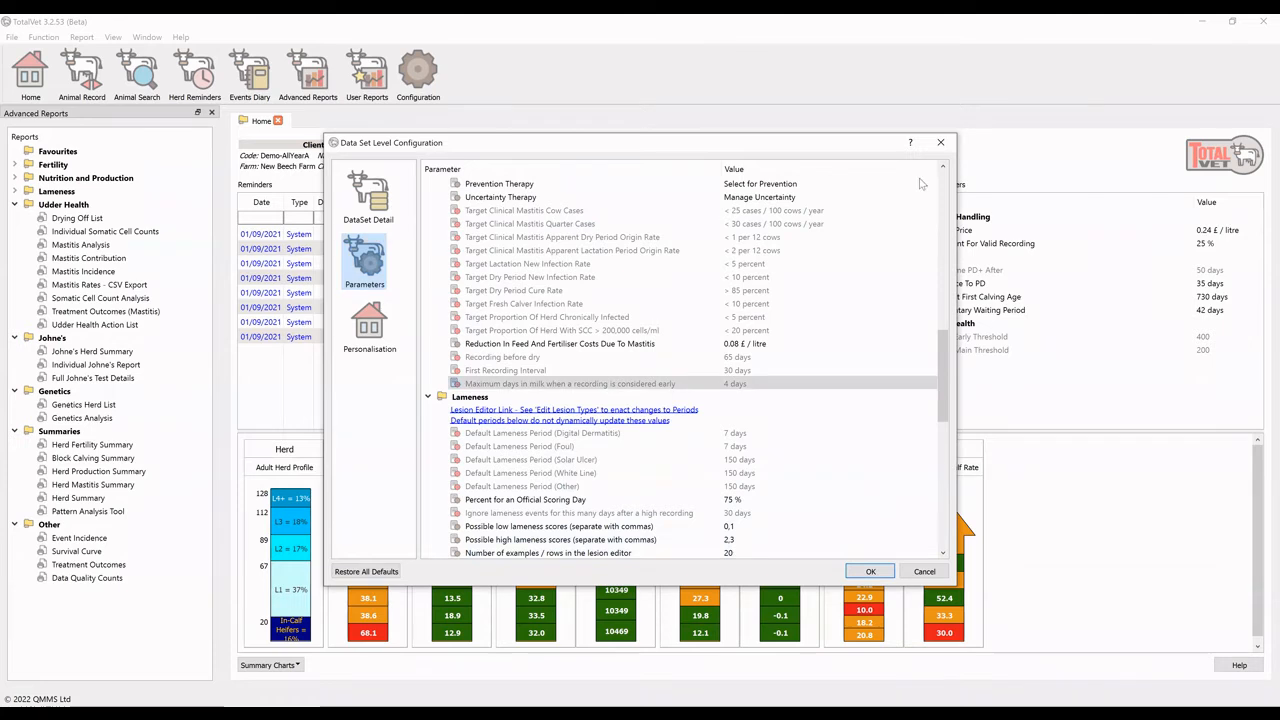
In the personalisation settings, set the record limit for breakout reports to 20000
click(370, 330)
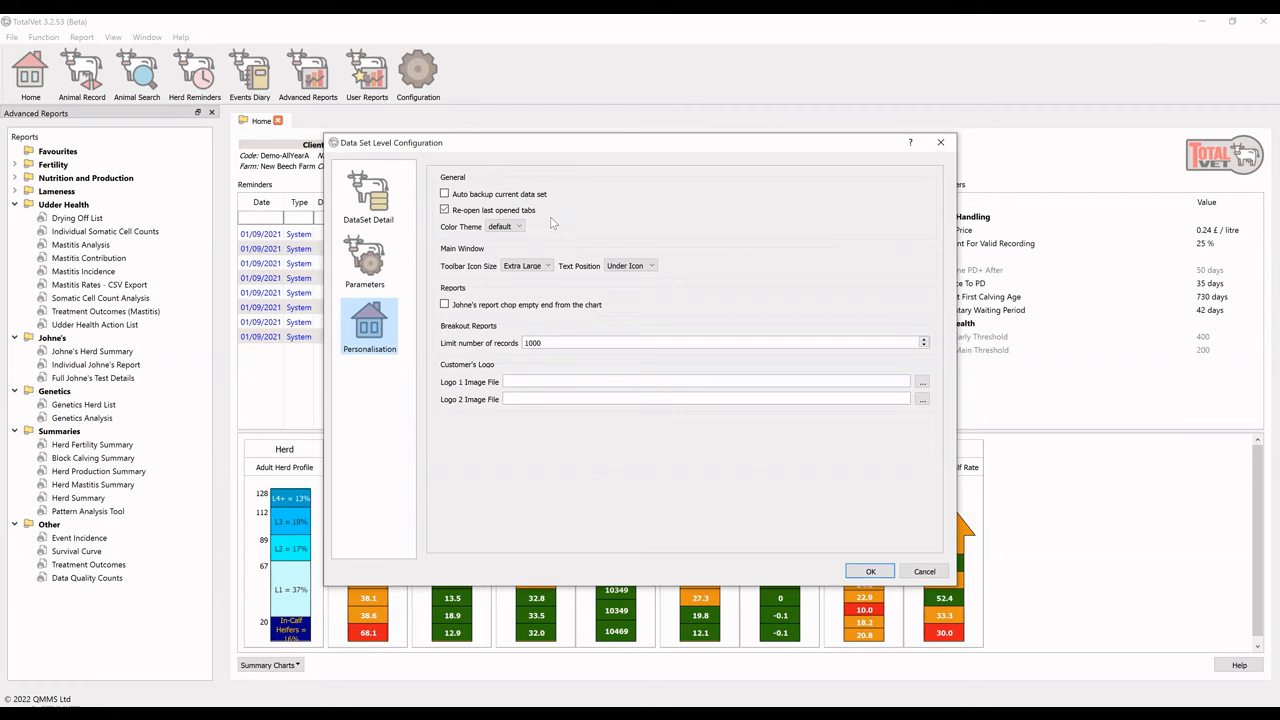
click(910, 70)
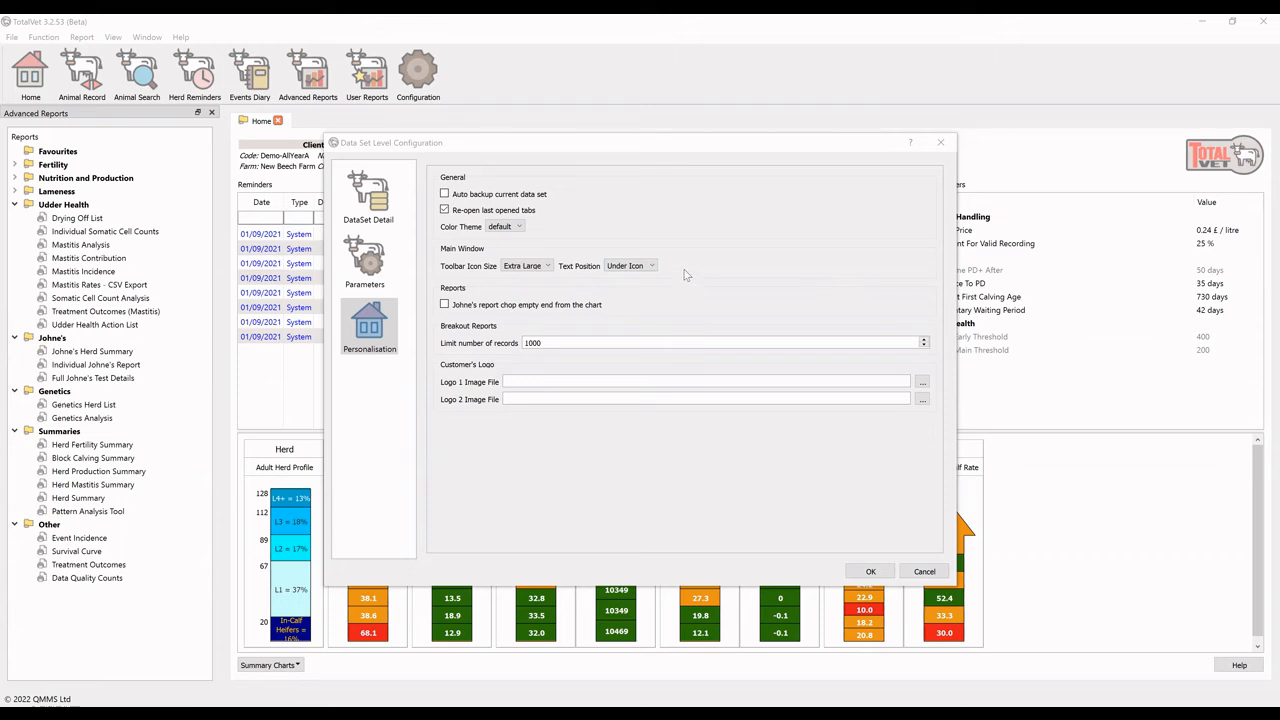
click(552, 343)
double_click(558, 344)
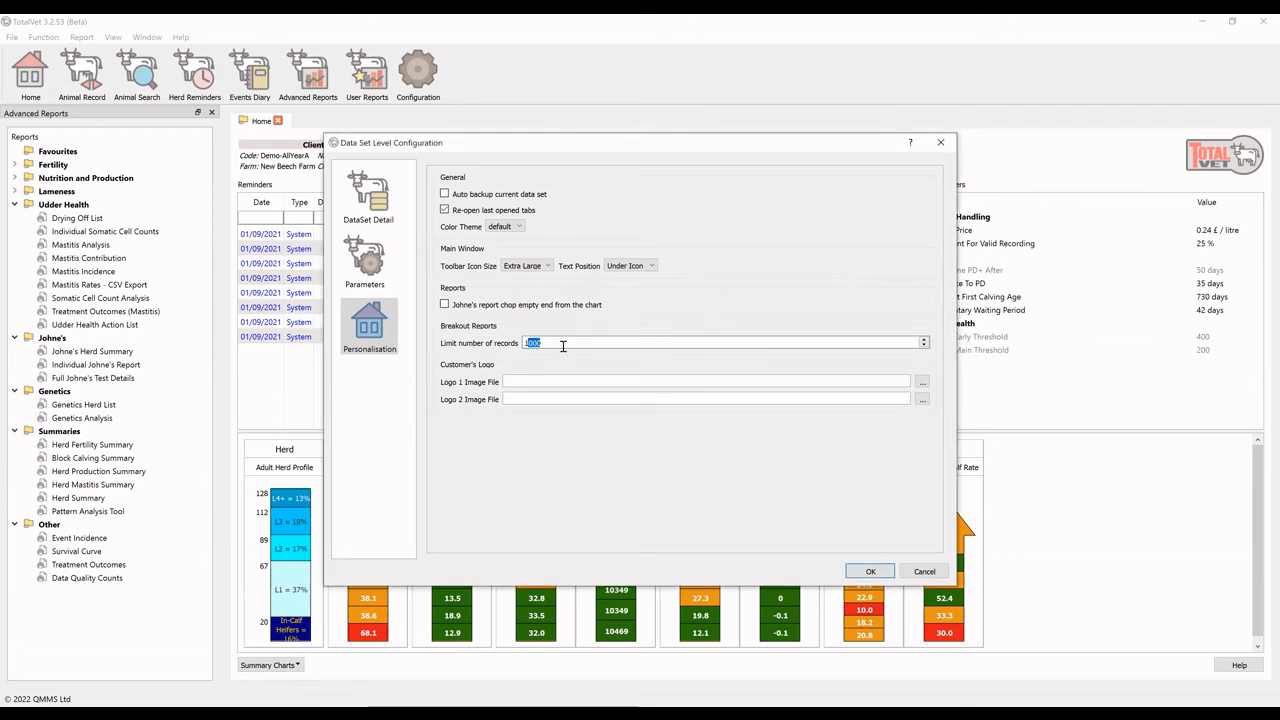
key(BackSpace)
text(20000)
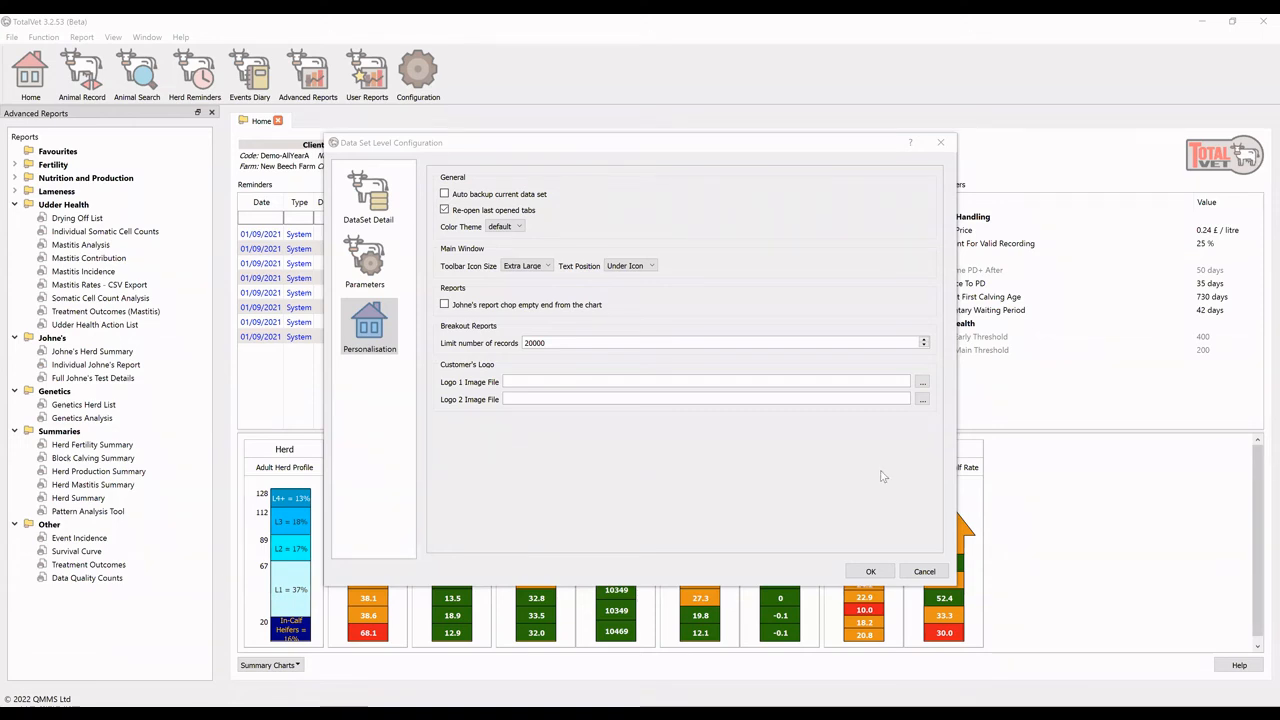
Use QMMS LOGO(100px).jpg from the Pictures folder as the first customer logo and save the configuration
click(921, 382)
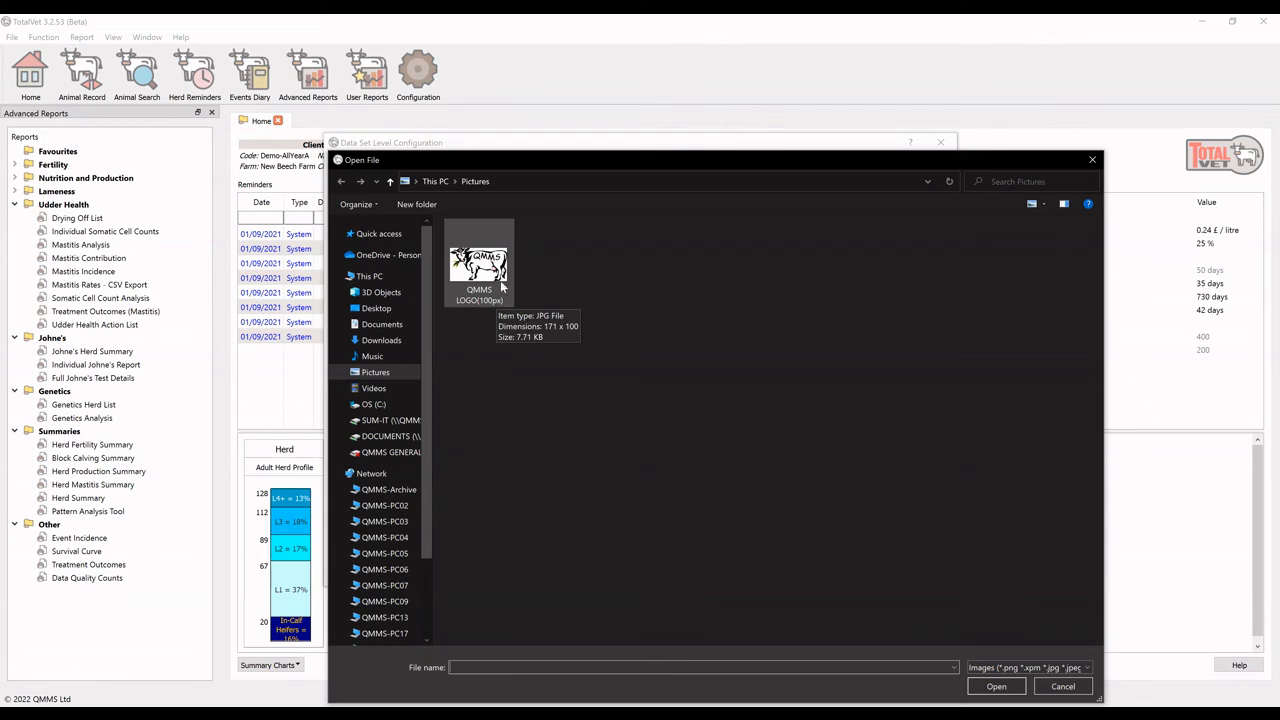
double_click(503, 296)
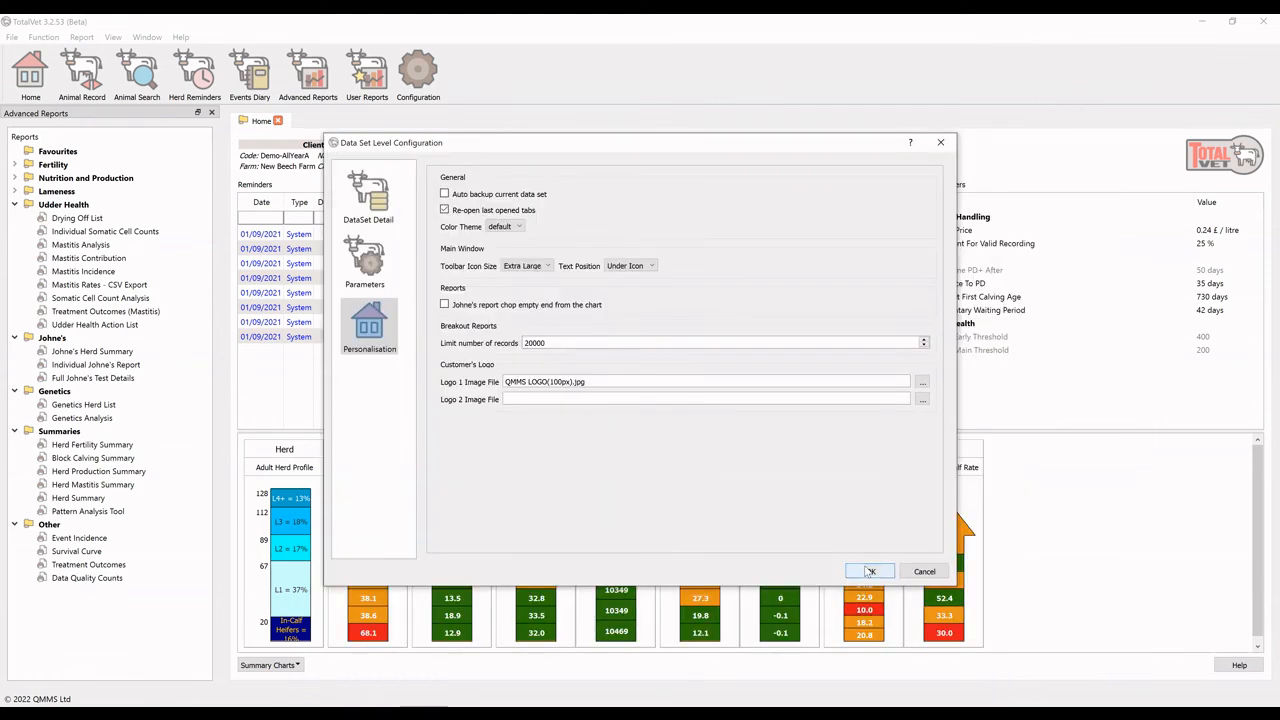
click(869, 571)
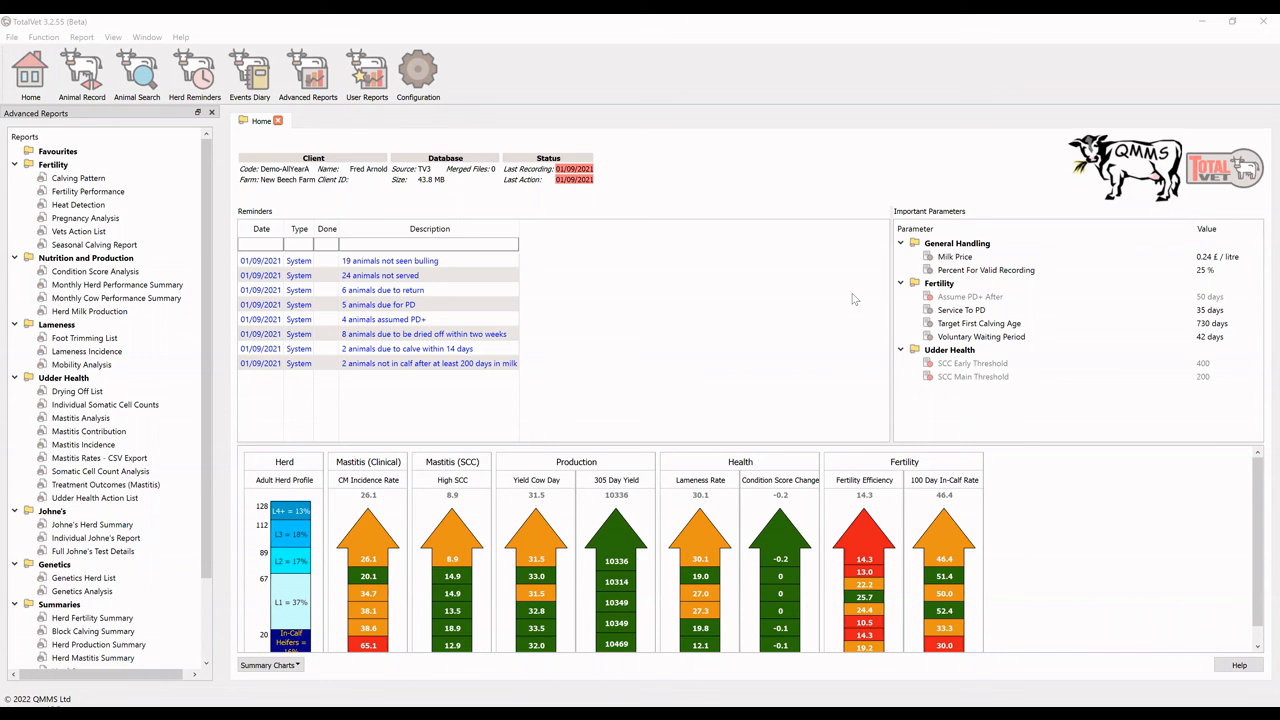
Close the Demo-AllYear data set and open the general configuration from the data set list
click(1263, 21)
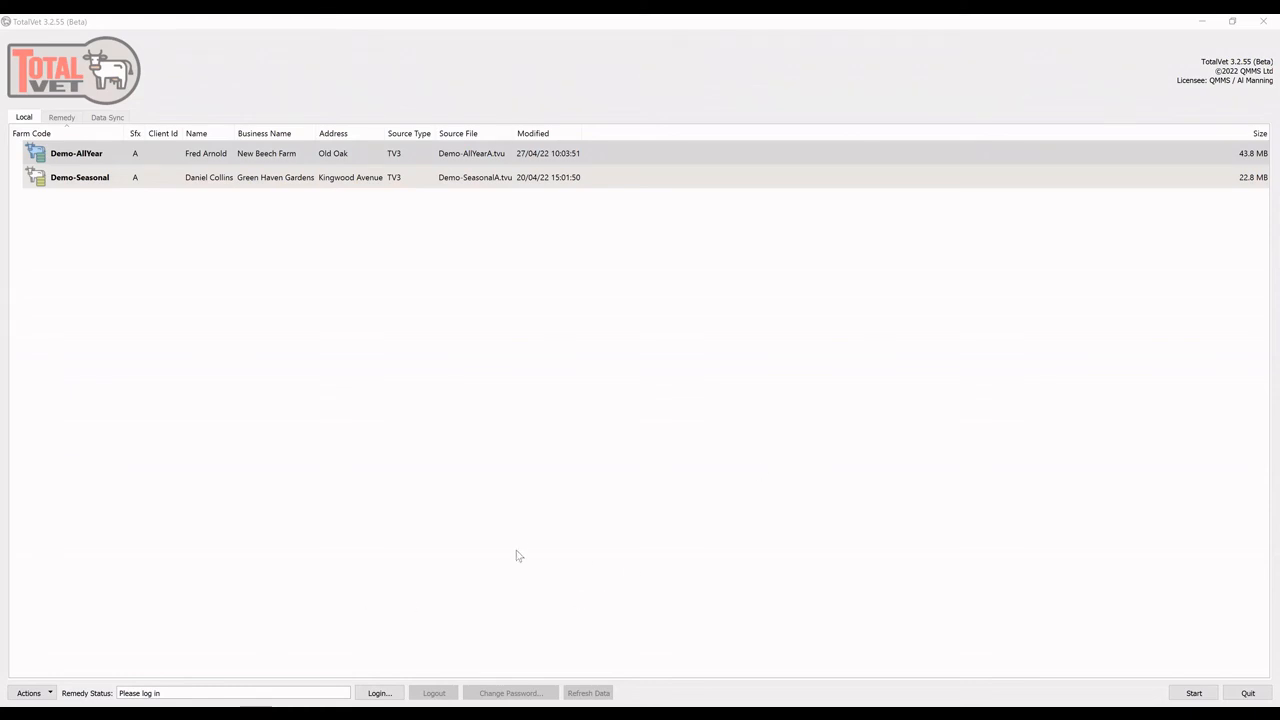
click(50, 690)
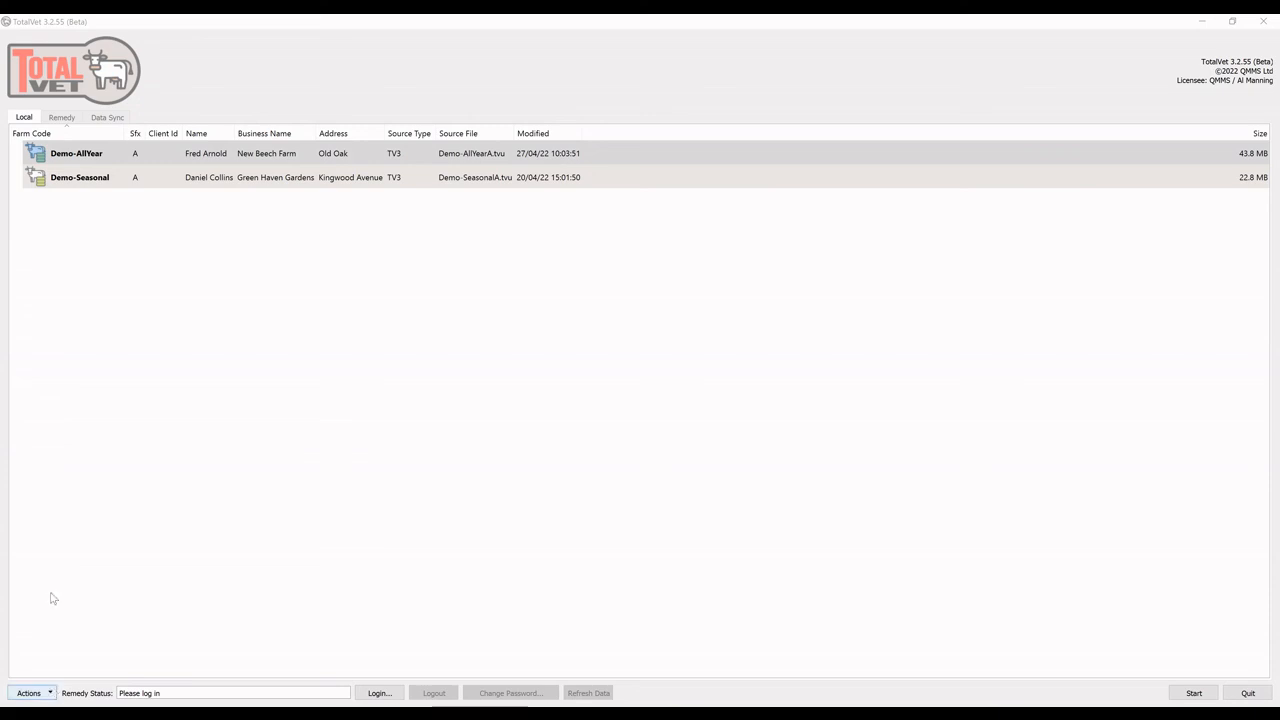
click(50, 587)
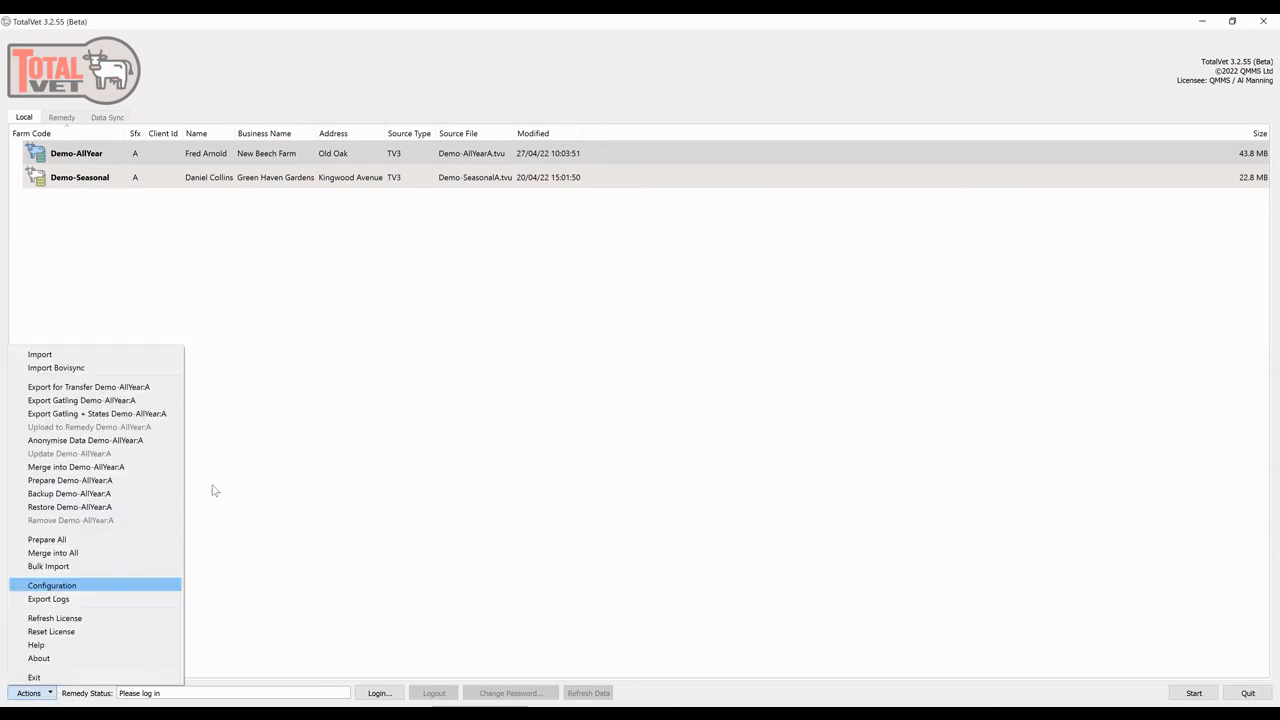